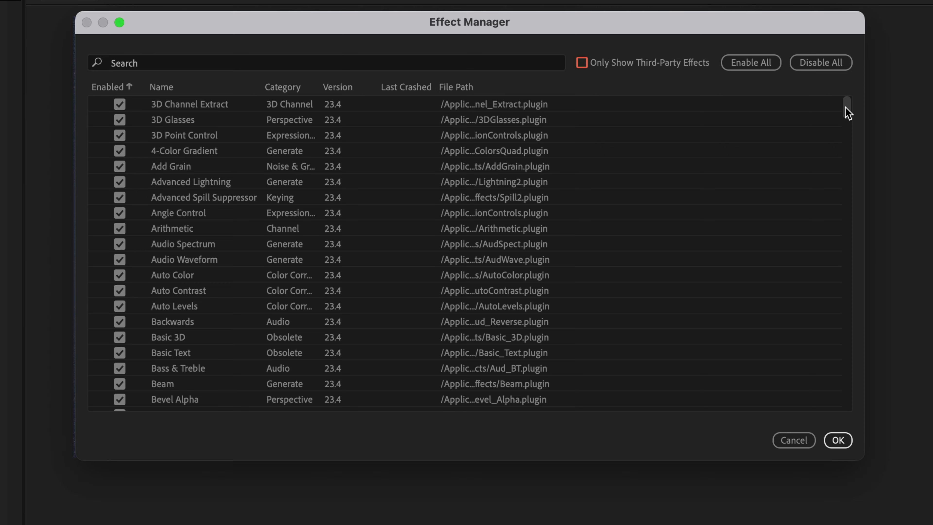
- Scroll the Effect Manager list, uncheck Add Grain and Advanced Lightning, and confirm with OK
drag(844, 107, 850, 151)
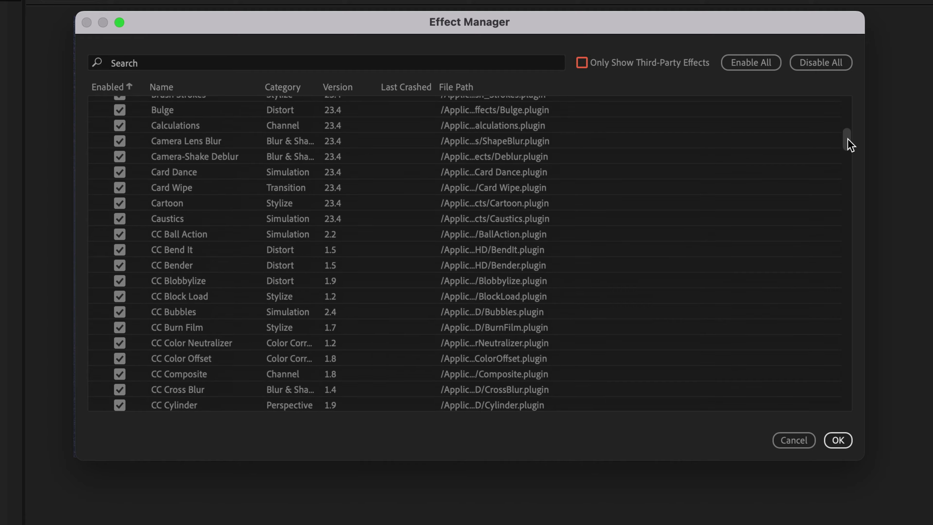
drag(850, 151, 850, 167)
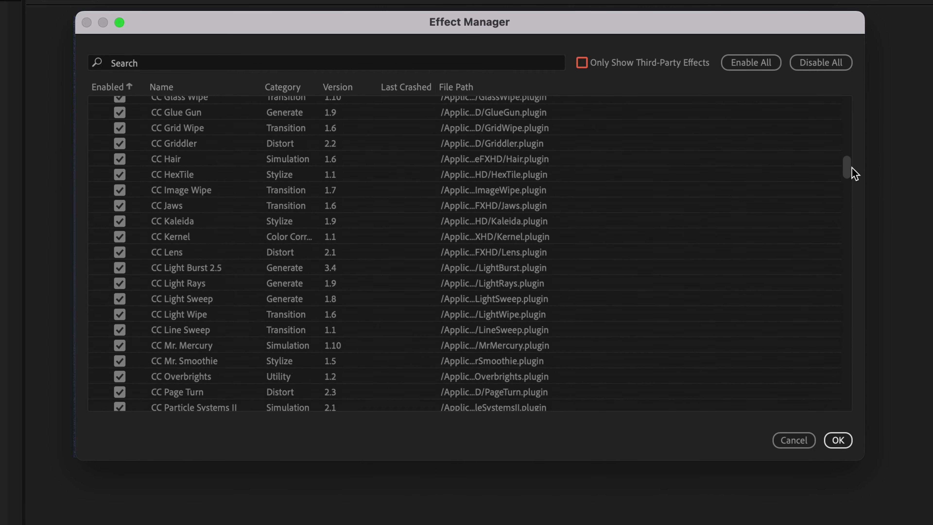
scroll(132, 156, down, 1)
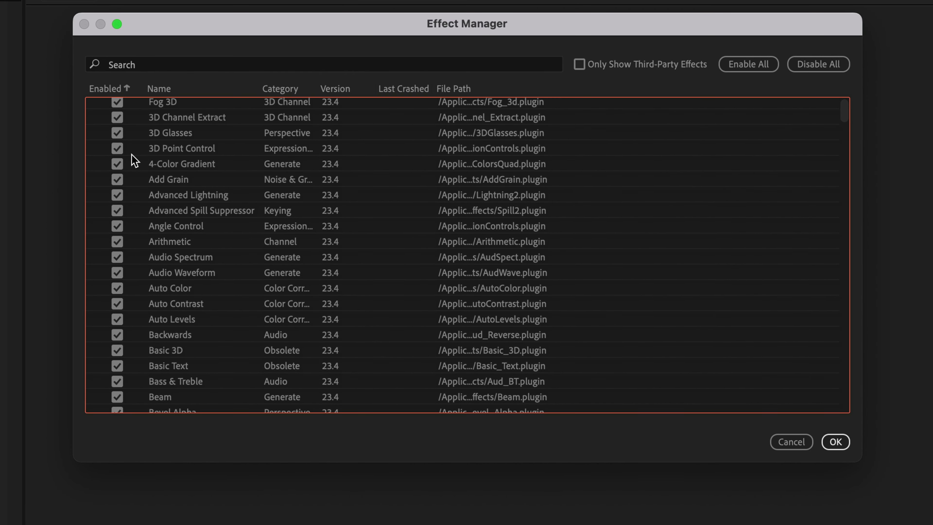
click(117, 180)
click(118, 196)
click(844, 443)
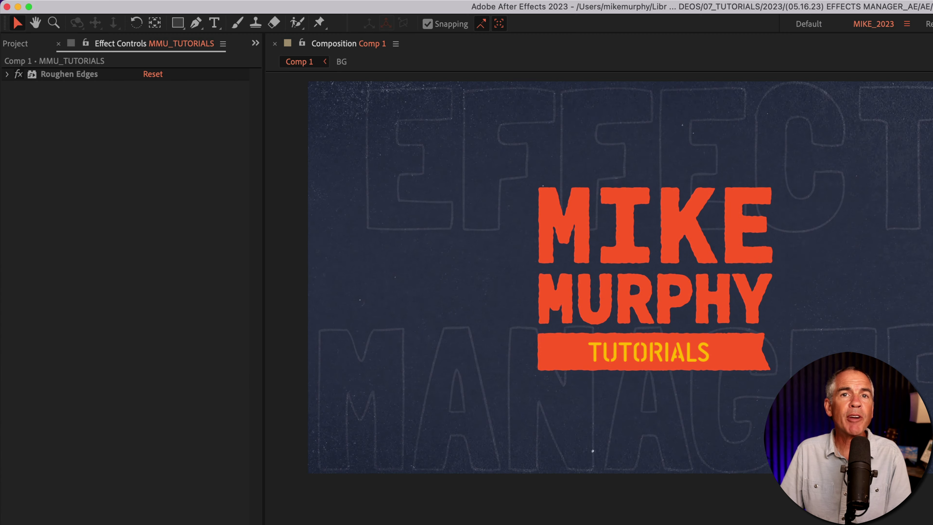
click(298, 7)
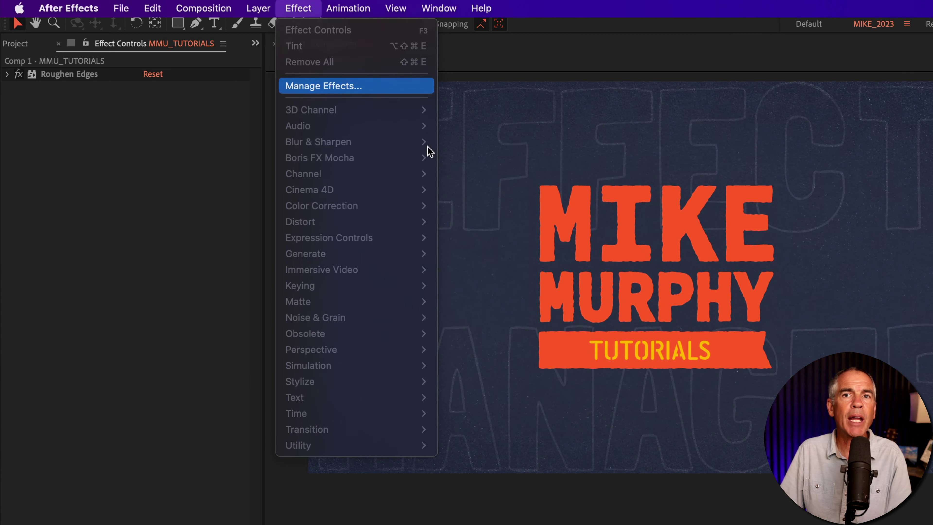
click(330, 85)
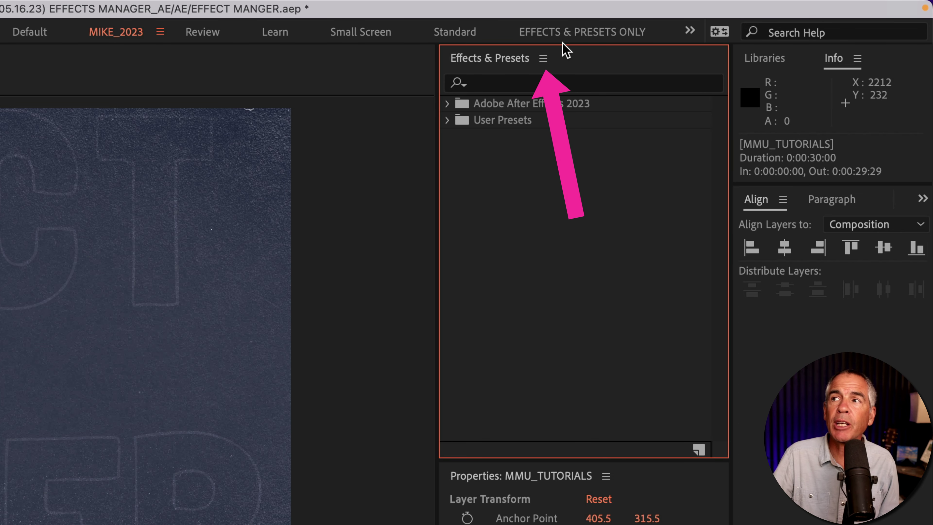
click(542, 60)
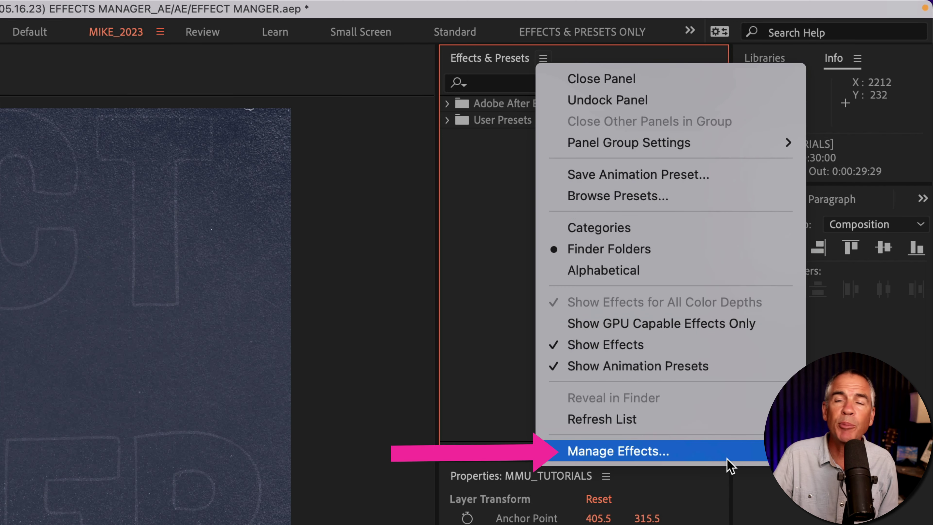
click(729, 464)
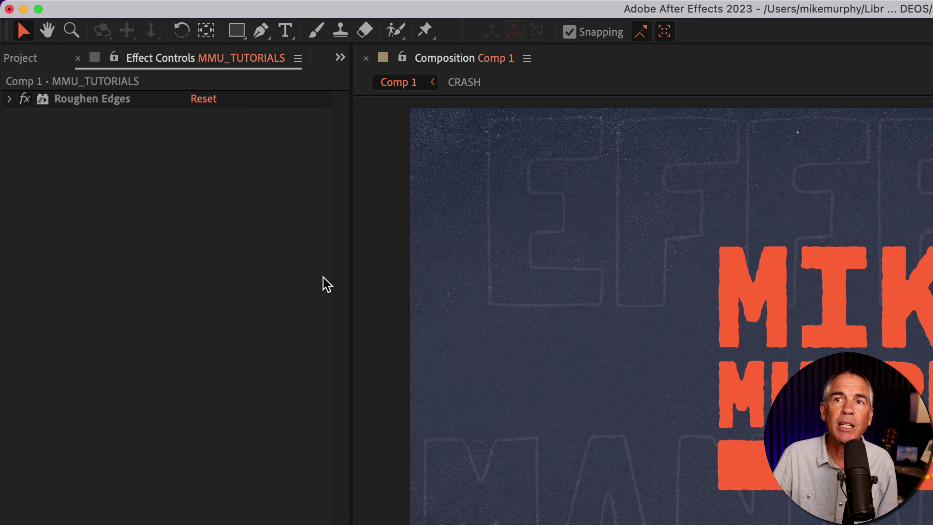
click(162, 61)
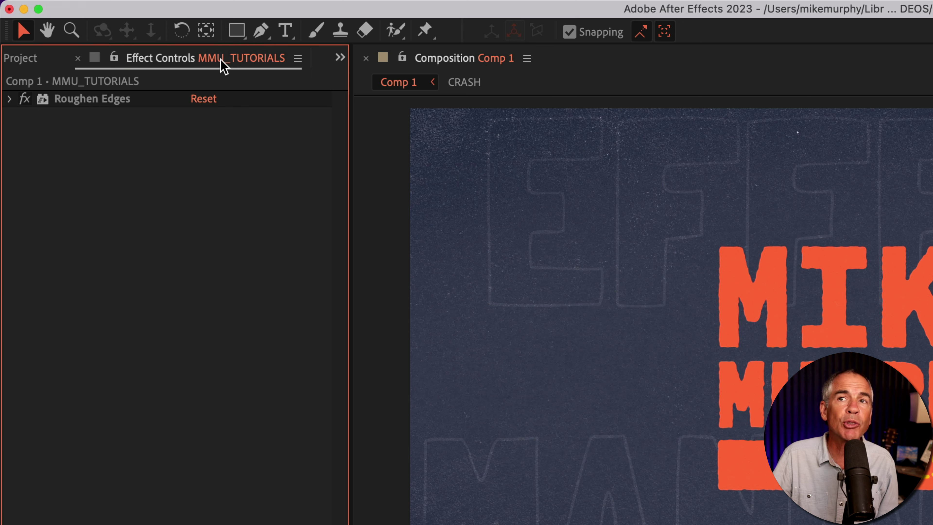
click(298, 59)
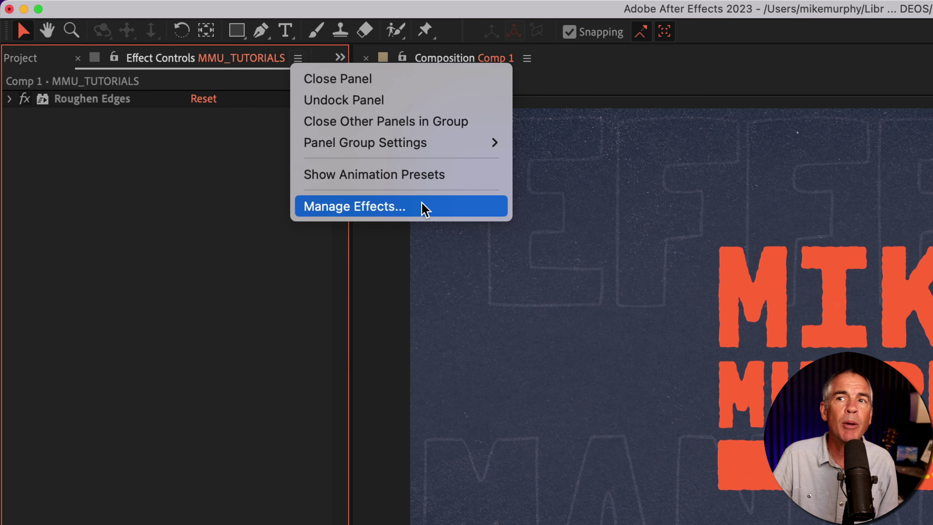
click(42, 357)
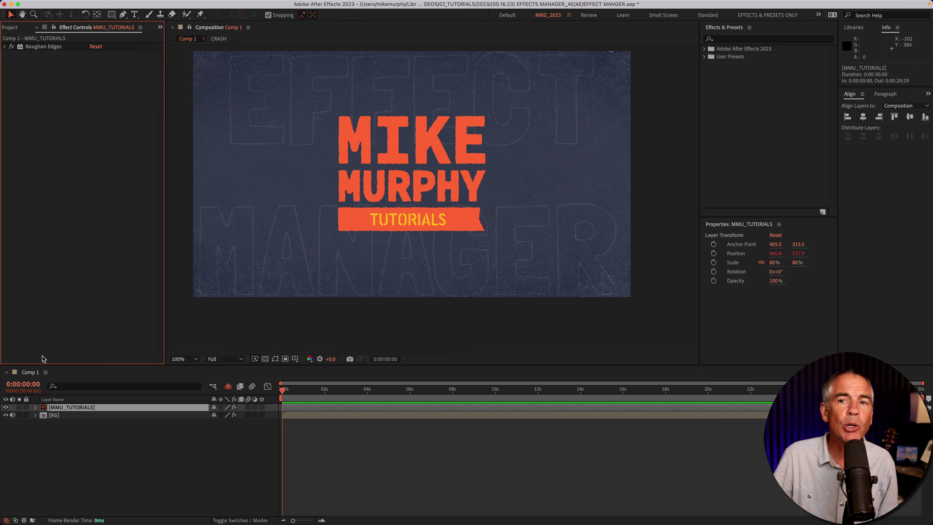
click(64, 453)
click(69, 408)
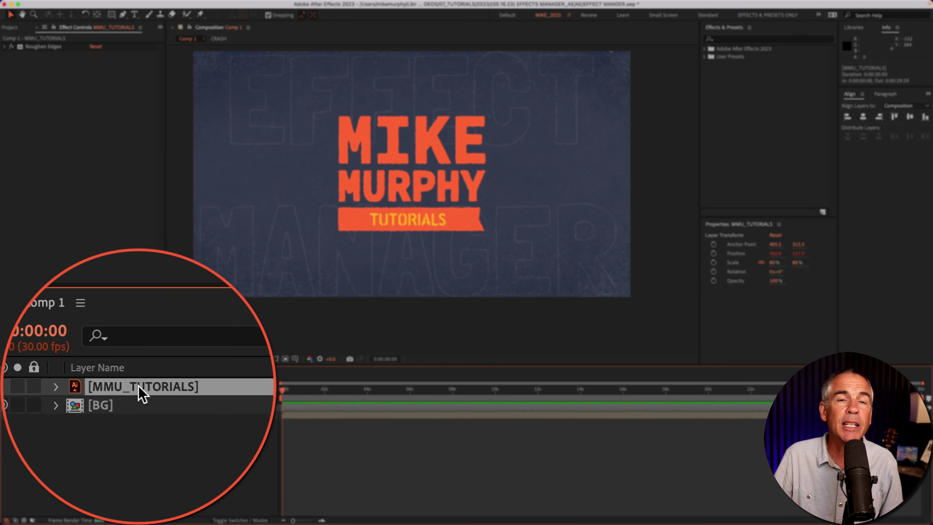
right_click(138, 386)
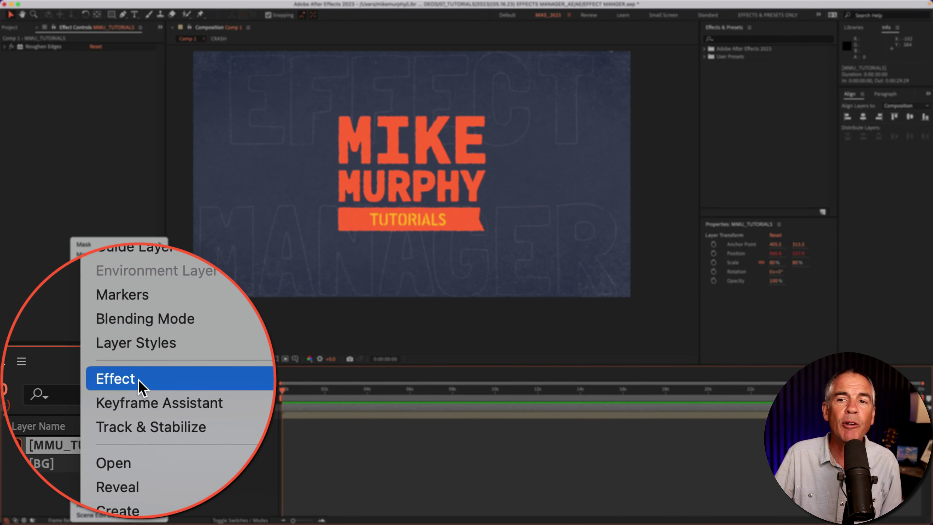
mouse_move(140, 384)
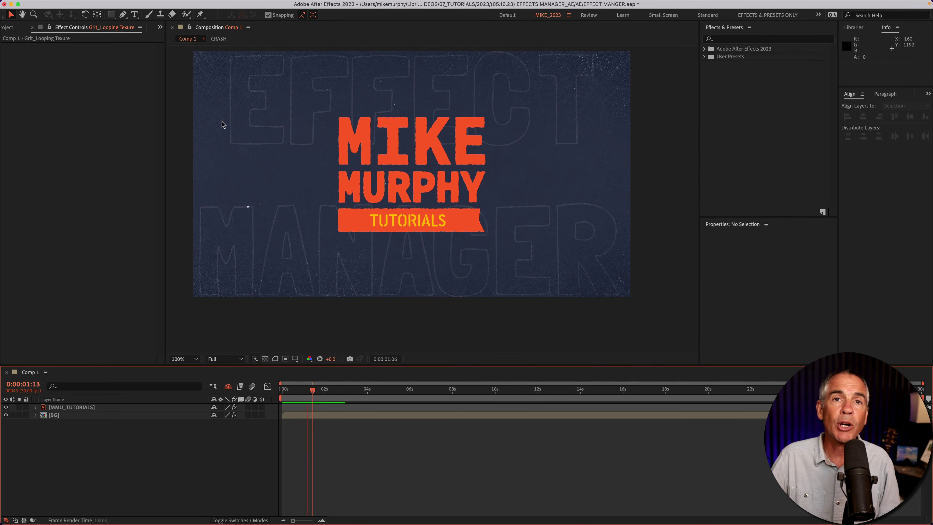
- Reopen Effect > Manage Effects, include built-in effects, and sort the list by Category
mouse_move(188, 7)
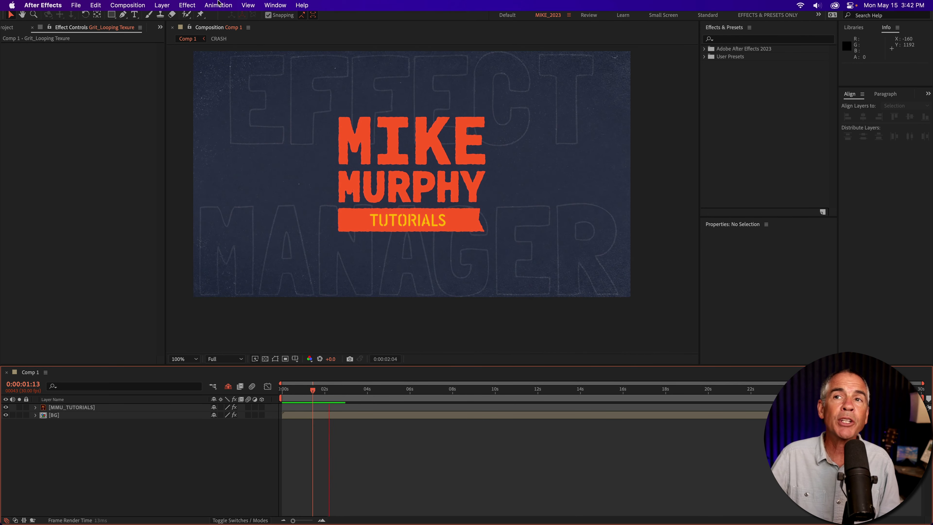
click(187, 5)
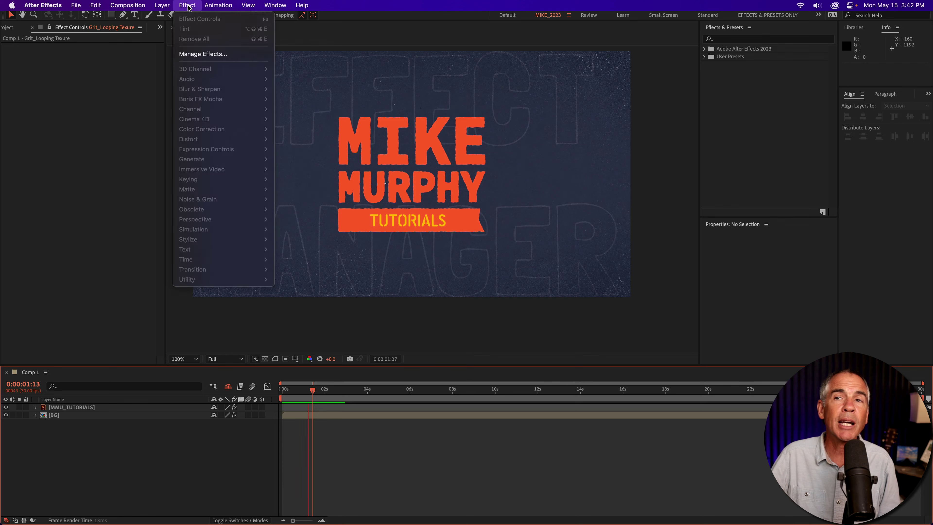
click(247, 55)
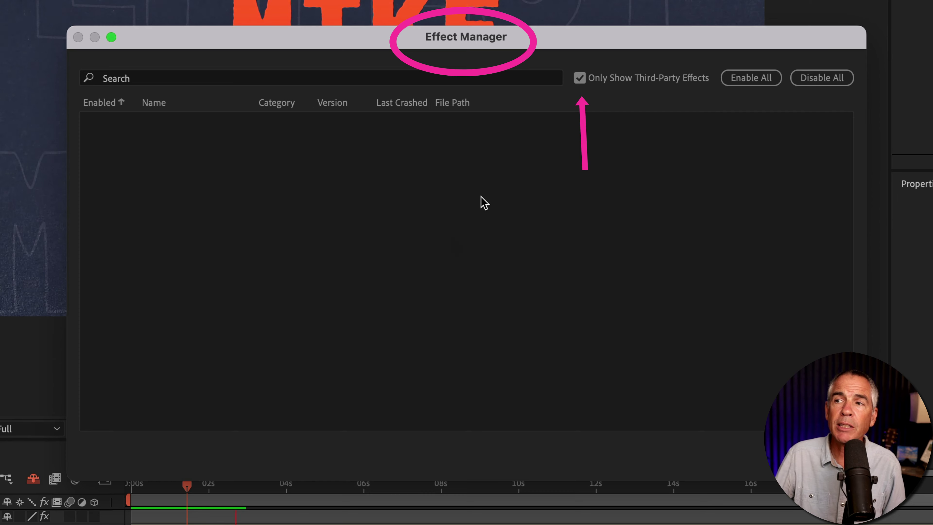
click(583, 78)
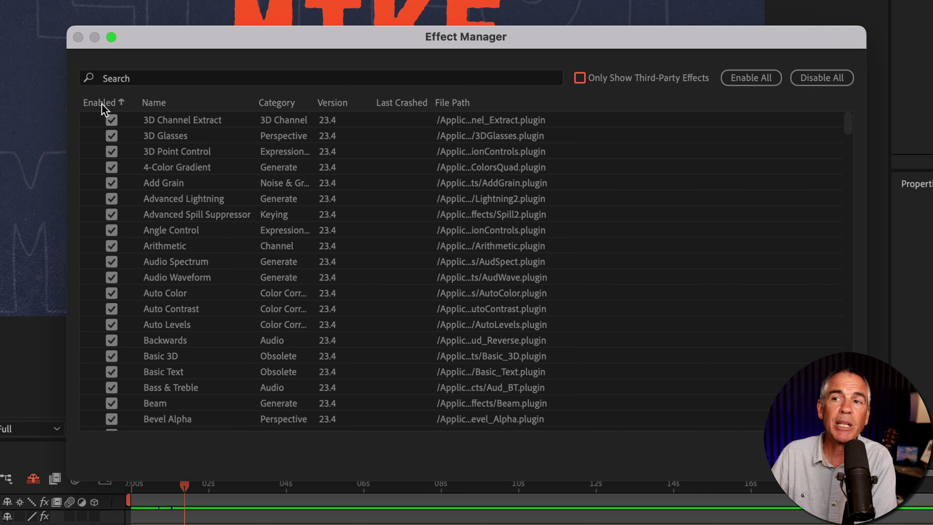
click(276, 102)
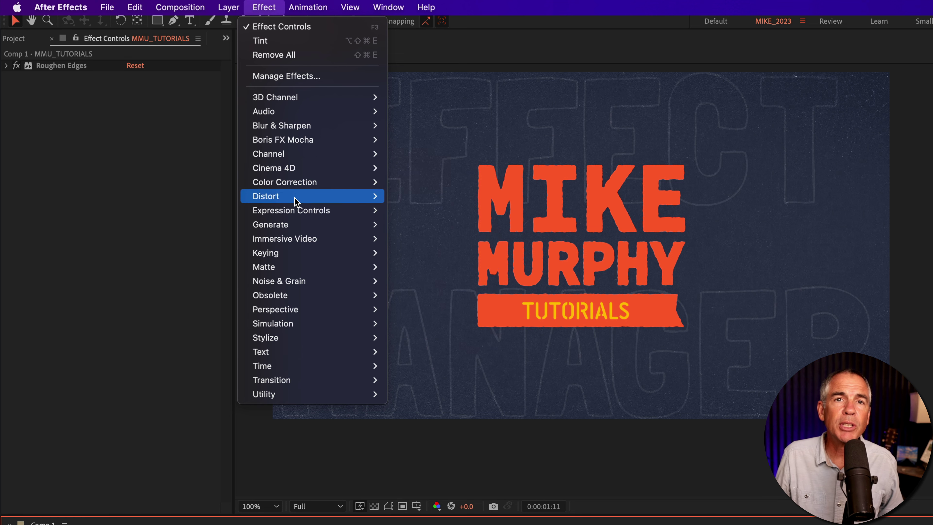
- In Manage Effects, show built-in effects, sort by Category, and disable Fog 3D and ID Matte
mouse_move(335, 97)
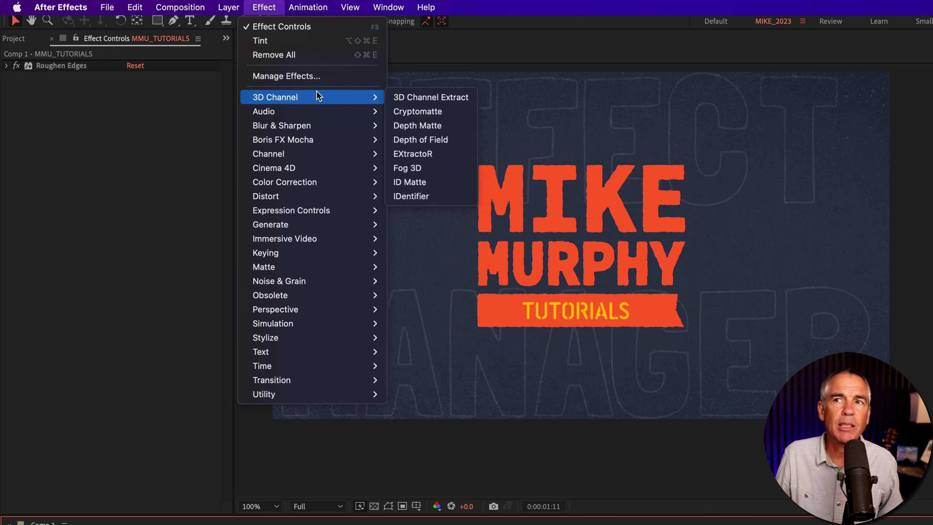
click(347, 78)
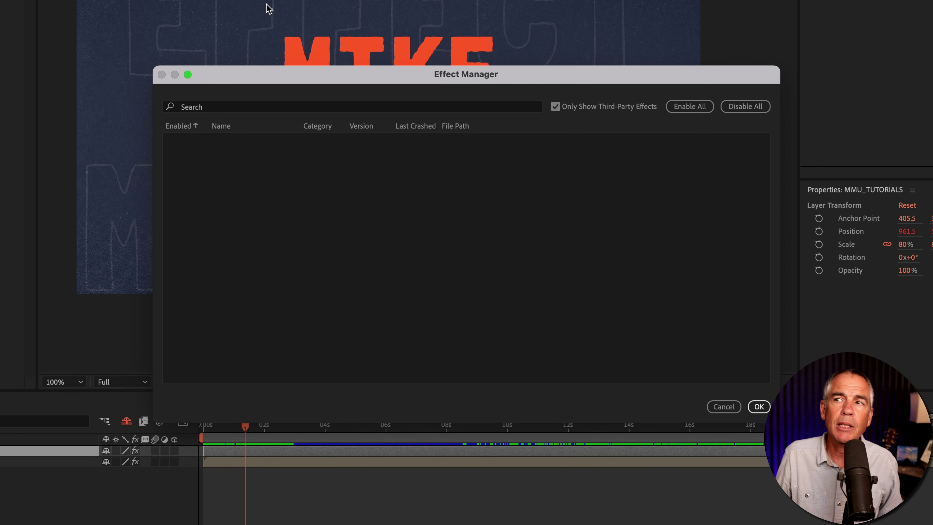
click(556, 107)
key(shift+Tab)
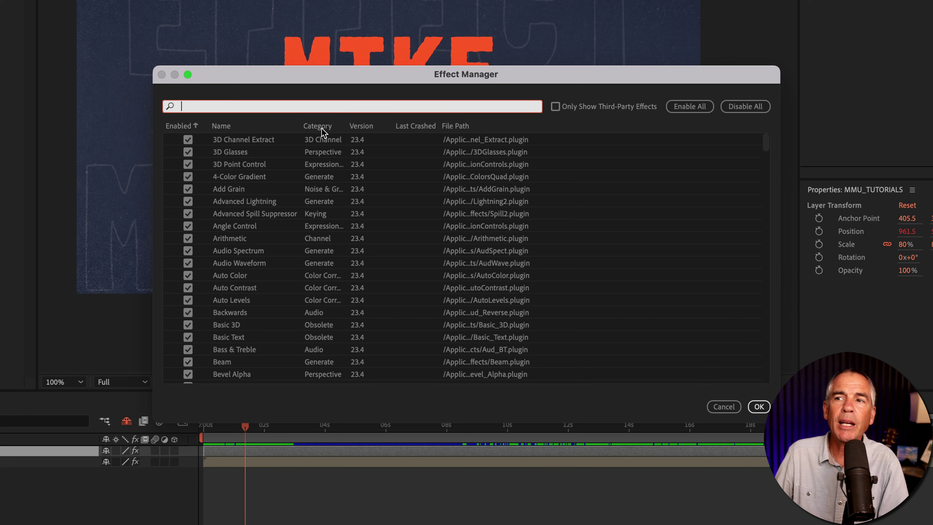
click(318, 125)
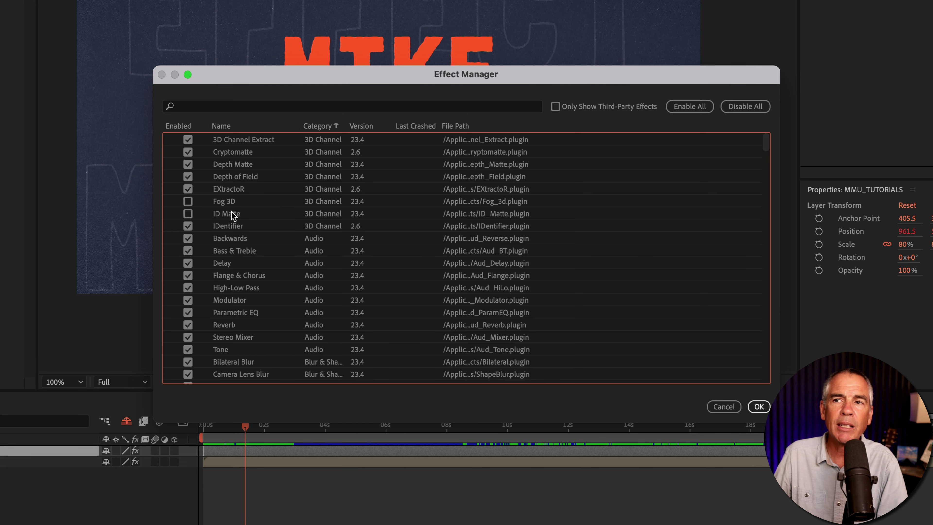
click(759, 408)
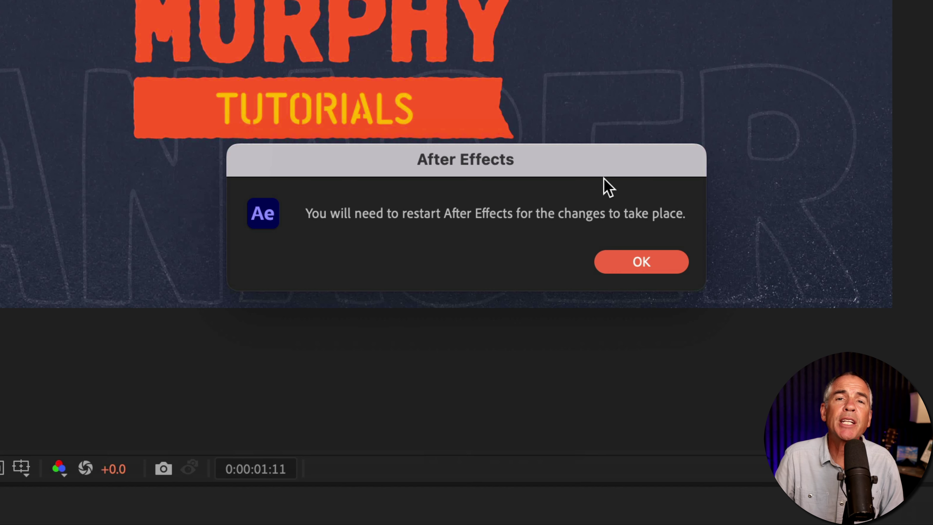
- Acknowledge the restart notice, quit and relaunch After Effects, then browse the Effect menu
click(641, 262)
click(36, 7)
click(73, 109)
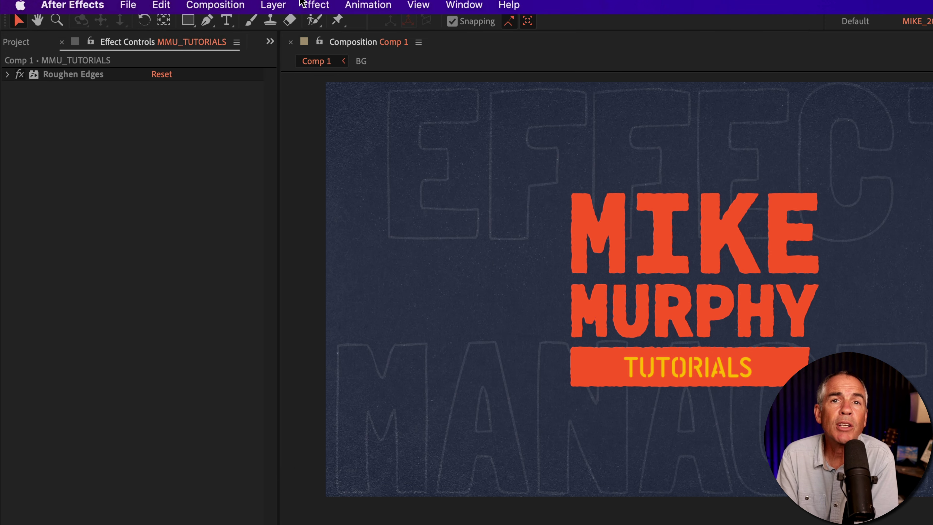
click(315, 3)
mouse_move(410, 115)
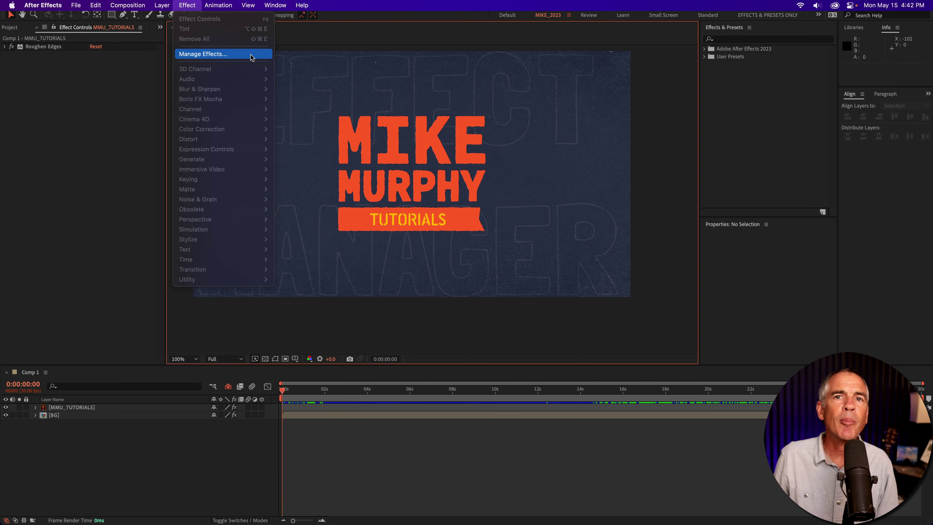
- Show built-in effects, sort by Enabled, re-enable Fog 3D and ID Matte, and acknowledge the restart notice
click(252, 57)
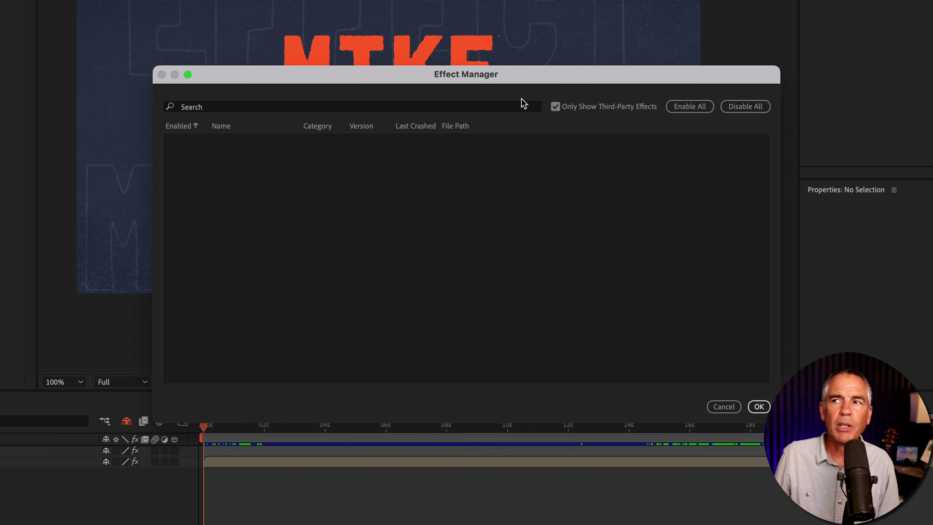
click(556, 108)
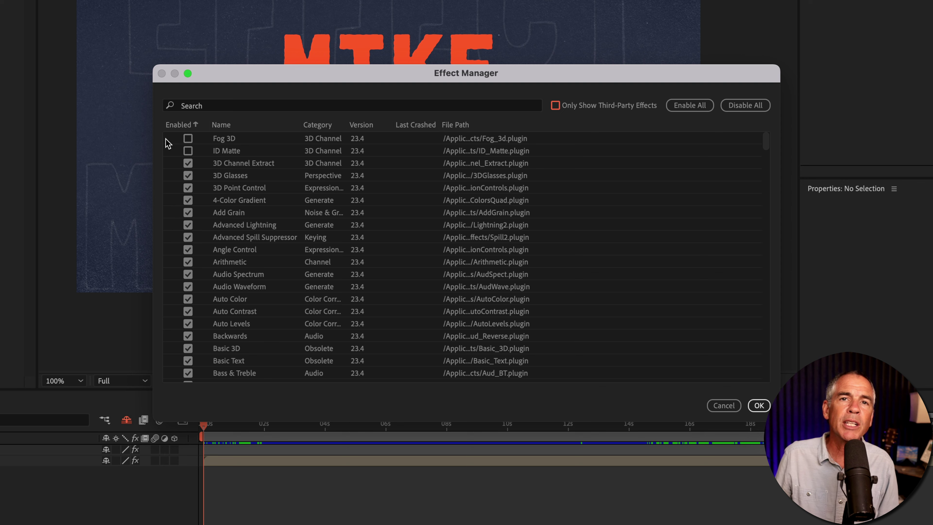
click(184, 125)
click(184, 125)
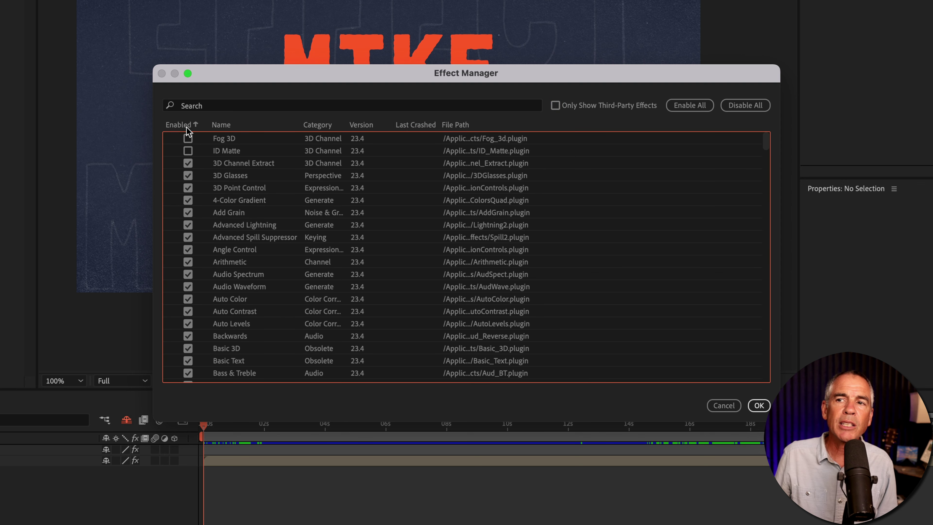
click(188, 138)
click(188, 151)
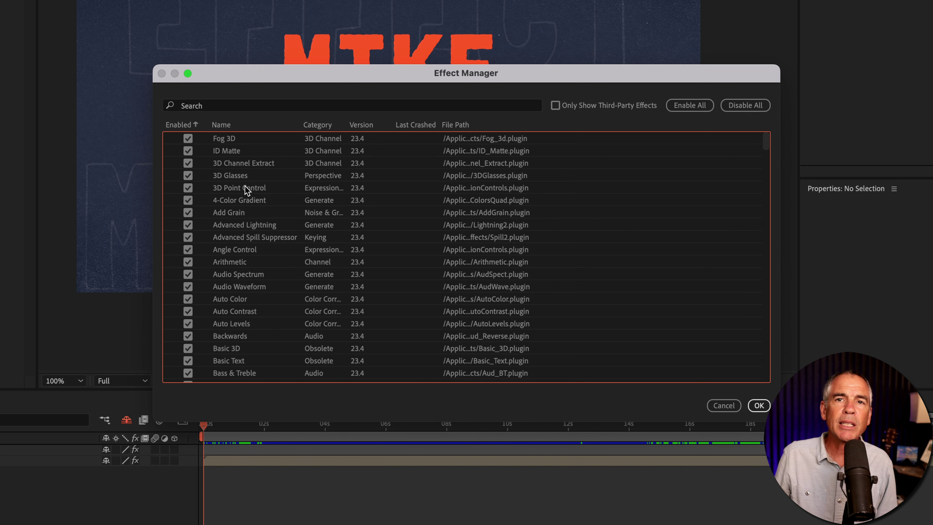
click(759, 405)
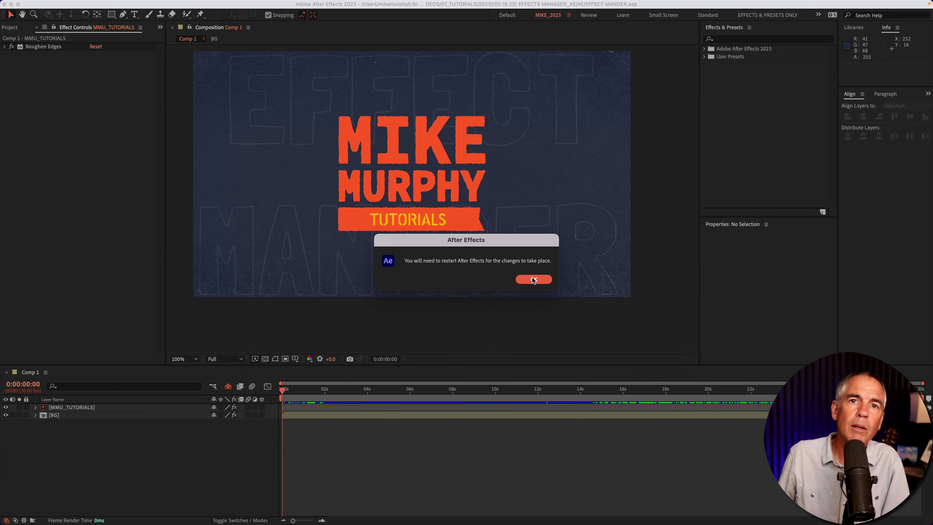
click(533, 280)
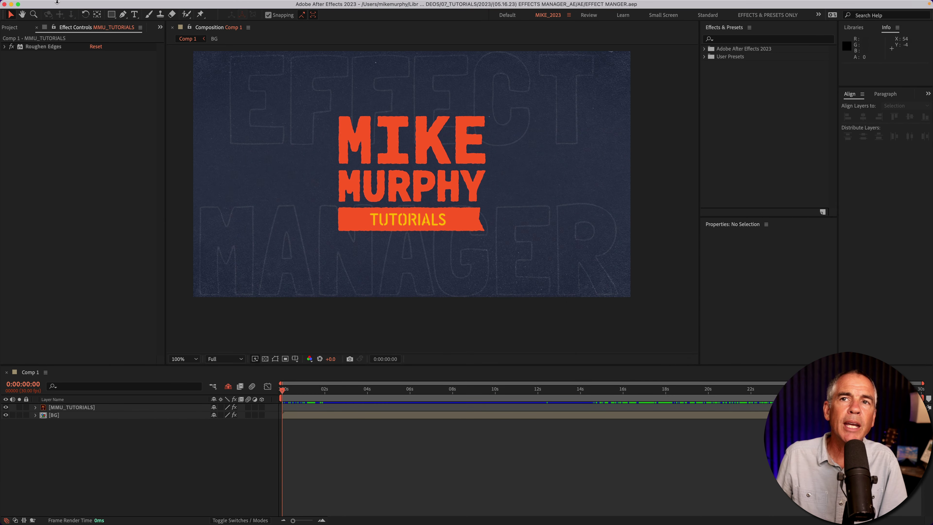
- Check that Fog 3D appears under Effect > 3D Channel, then scroll the Effect Manager list
click(187, 5)
mouse_move(194, 69)
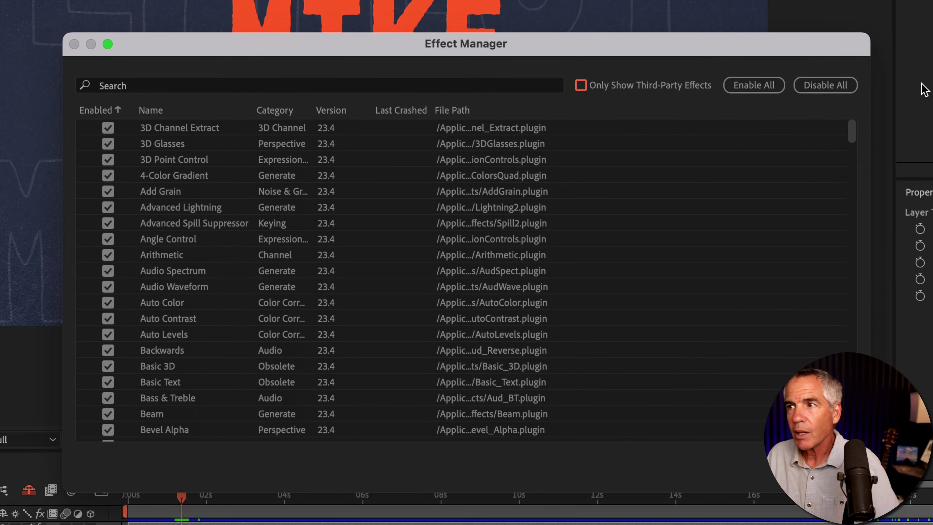
drag(851, 131, 847, 422)
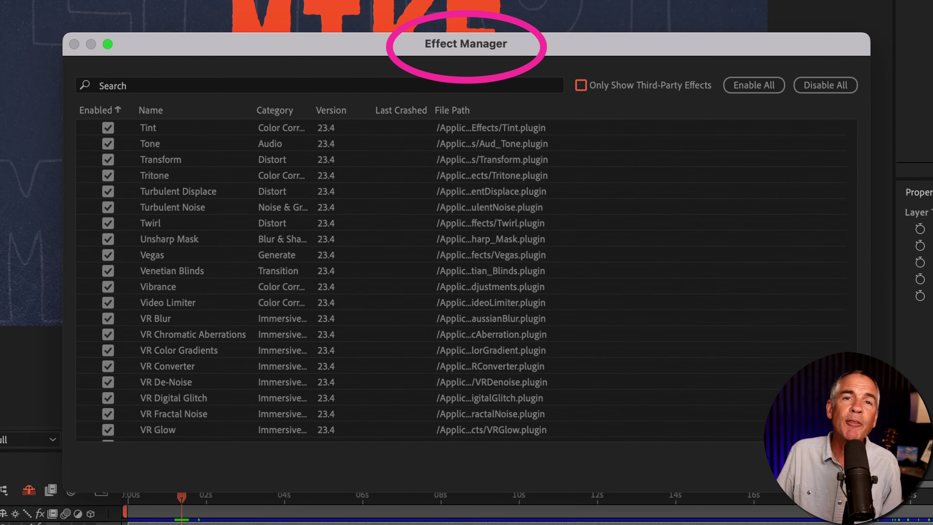